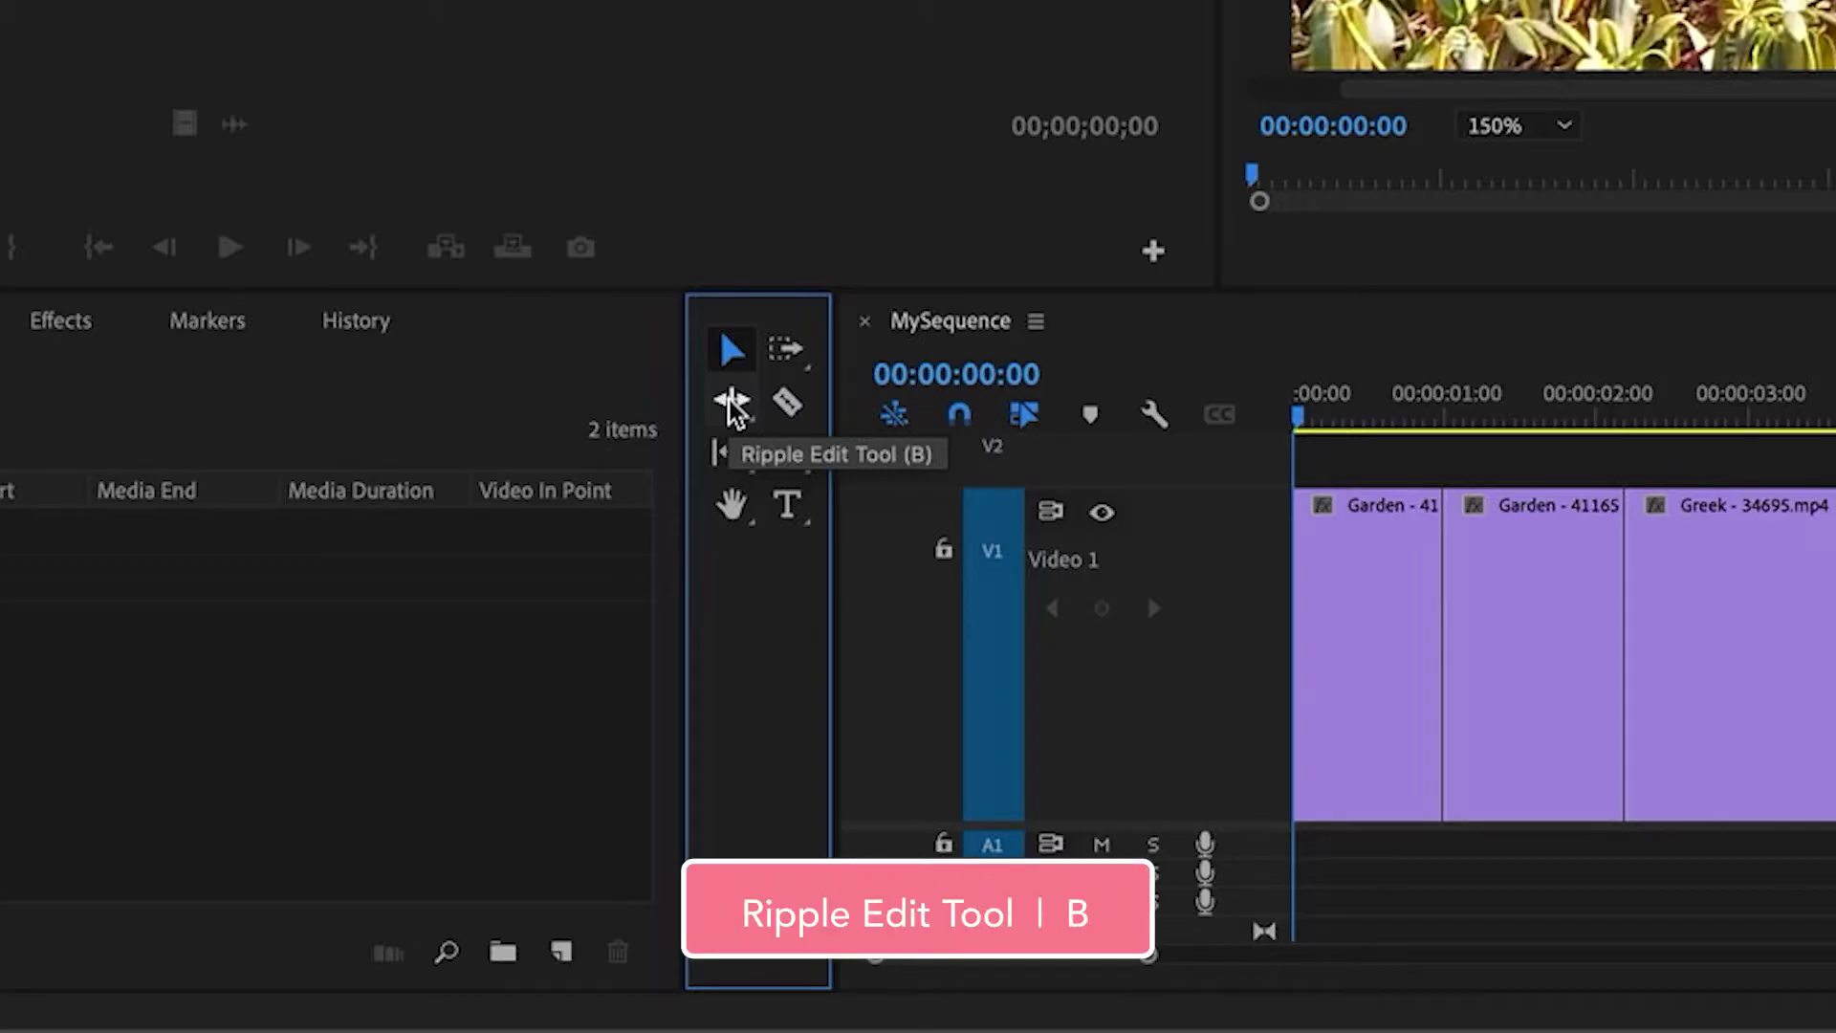
- Switch to the Ripple Edit Tool and marquee-select every edit point on track V1
{"action": "left_click", "coordinate": [733, 406]}
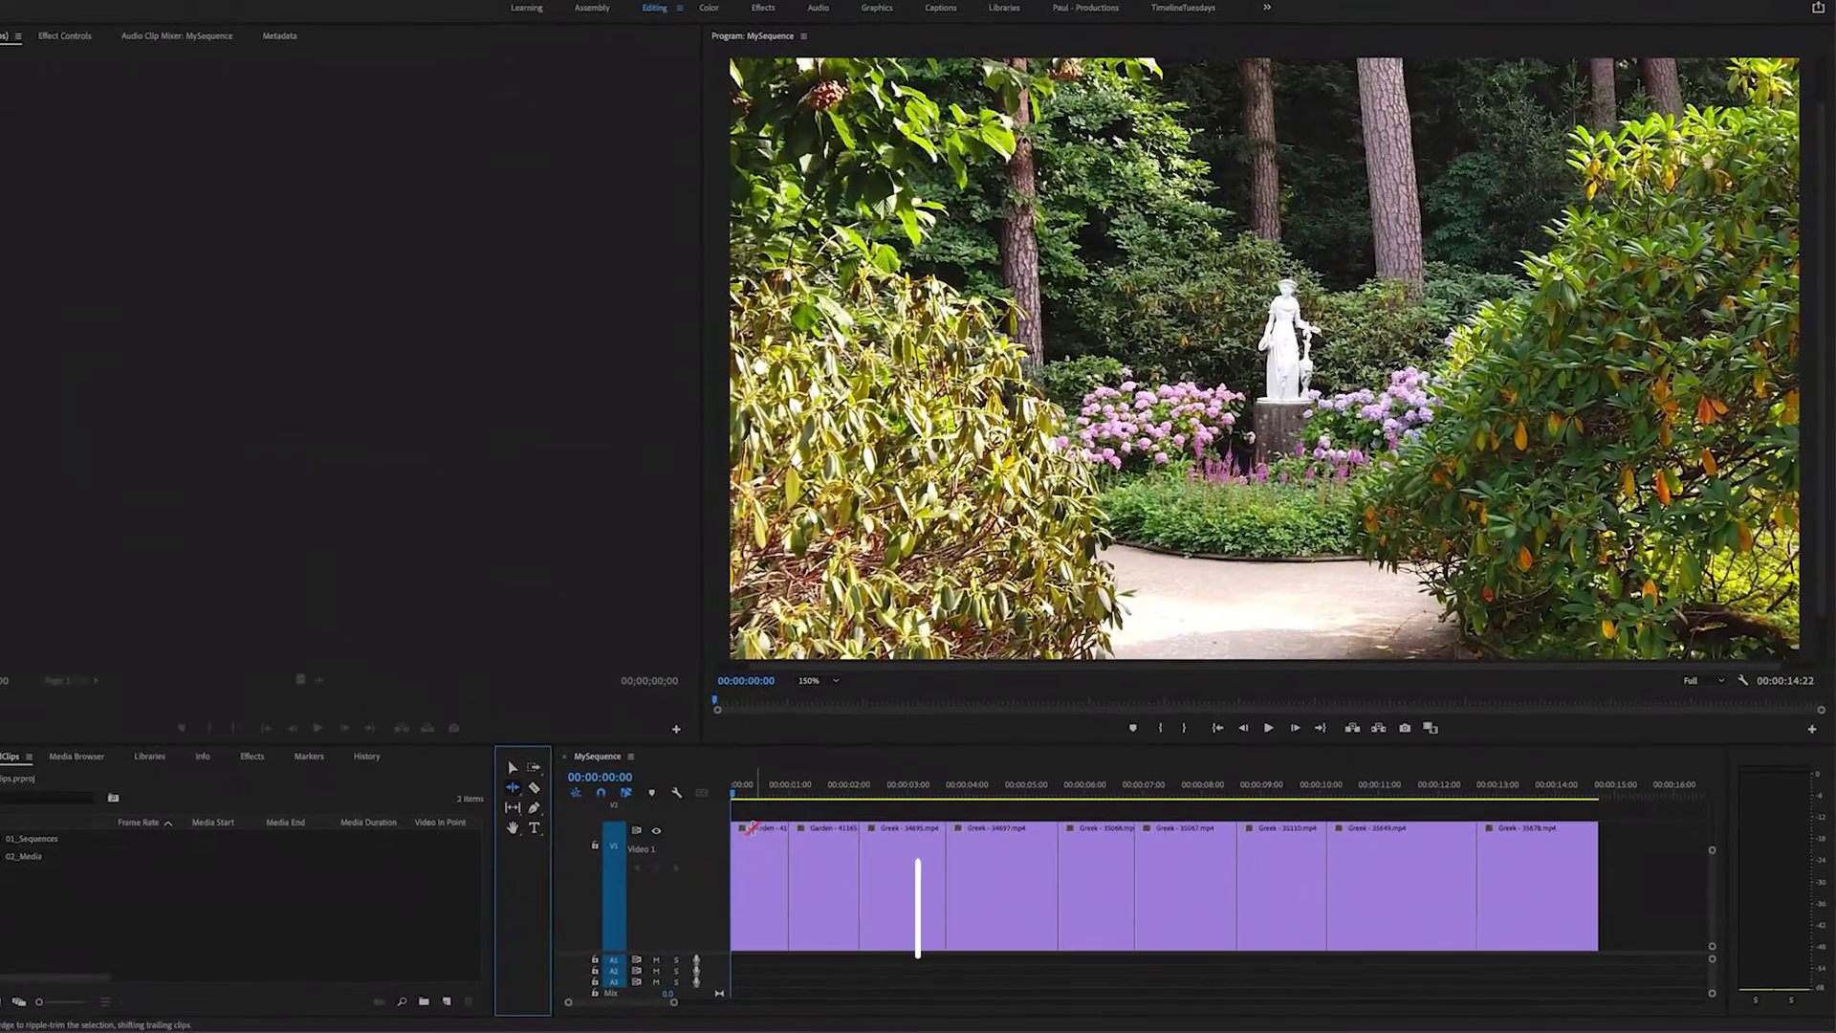
{"action": "left_click_drag", "start_coordinate": [768, 816], "coordinate": [900, 858]}
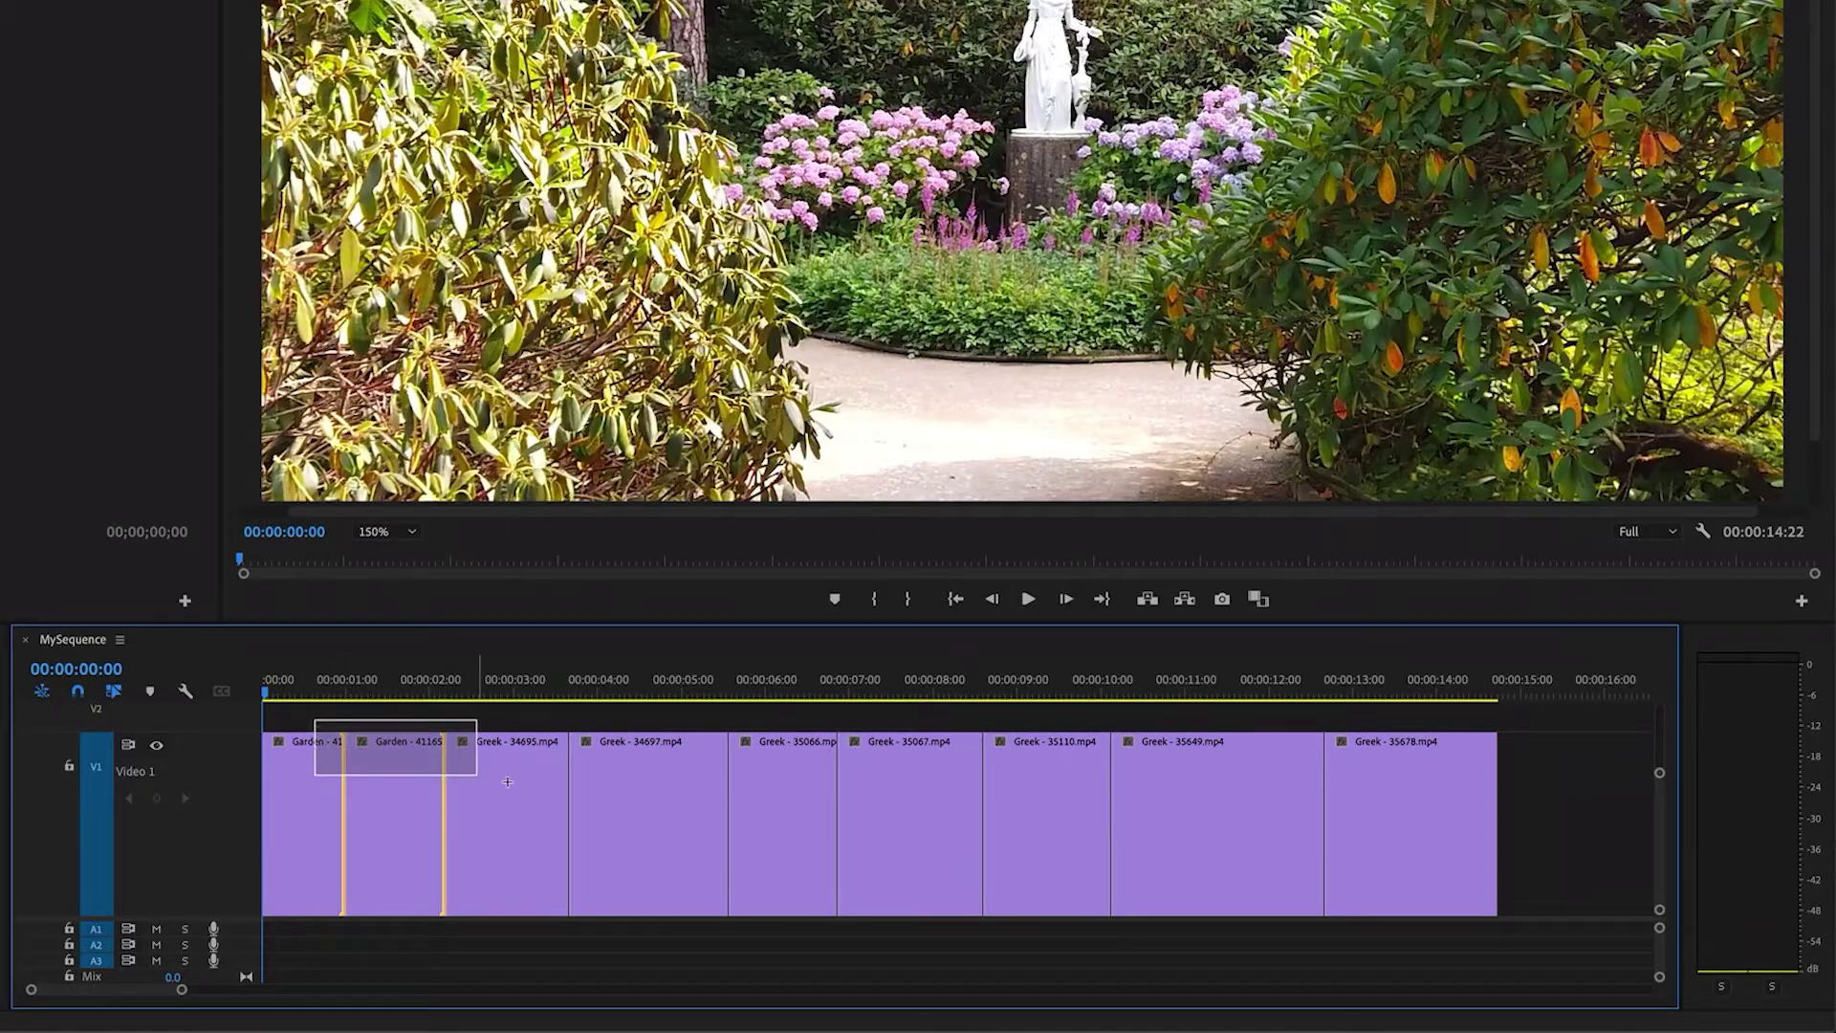
{"action": "left_click_drag", "start_coordinate": [507, 782], "coordinate": [1505, 849]}
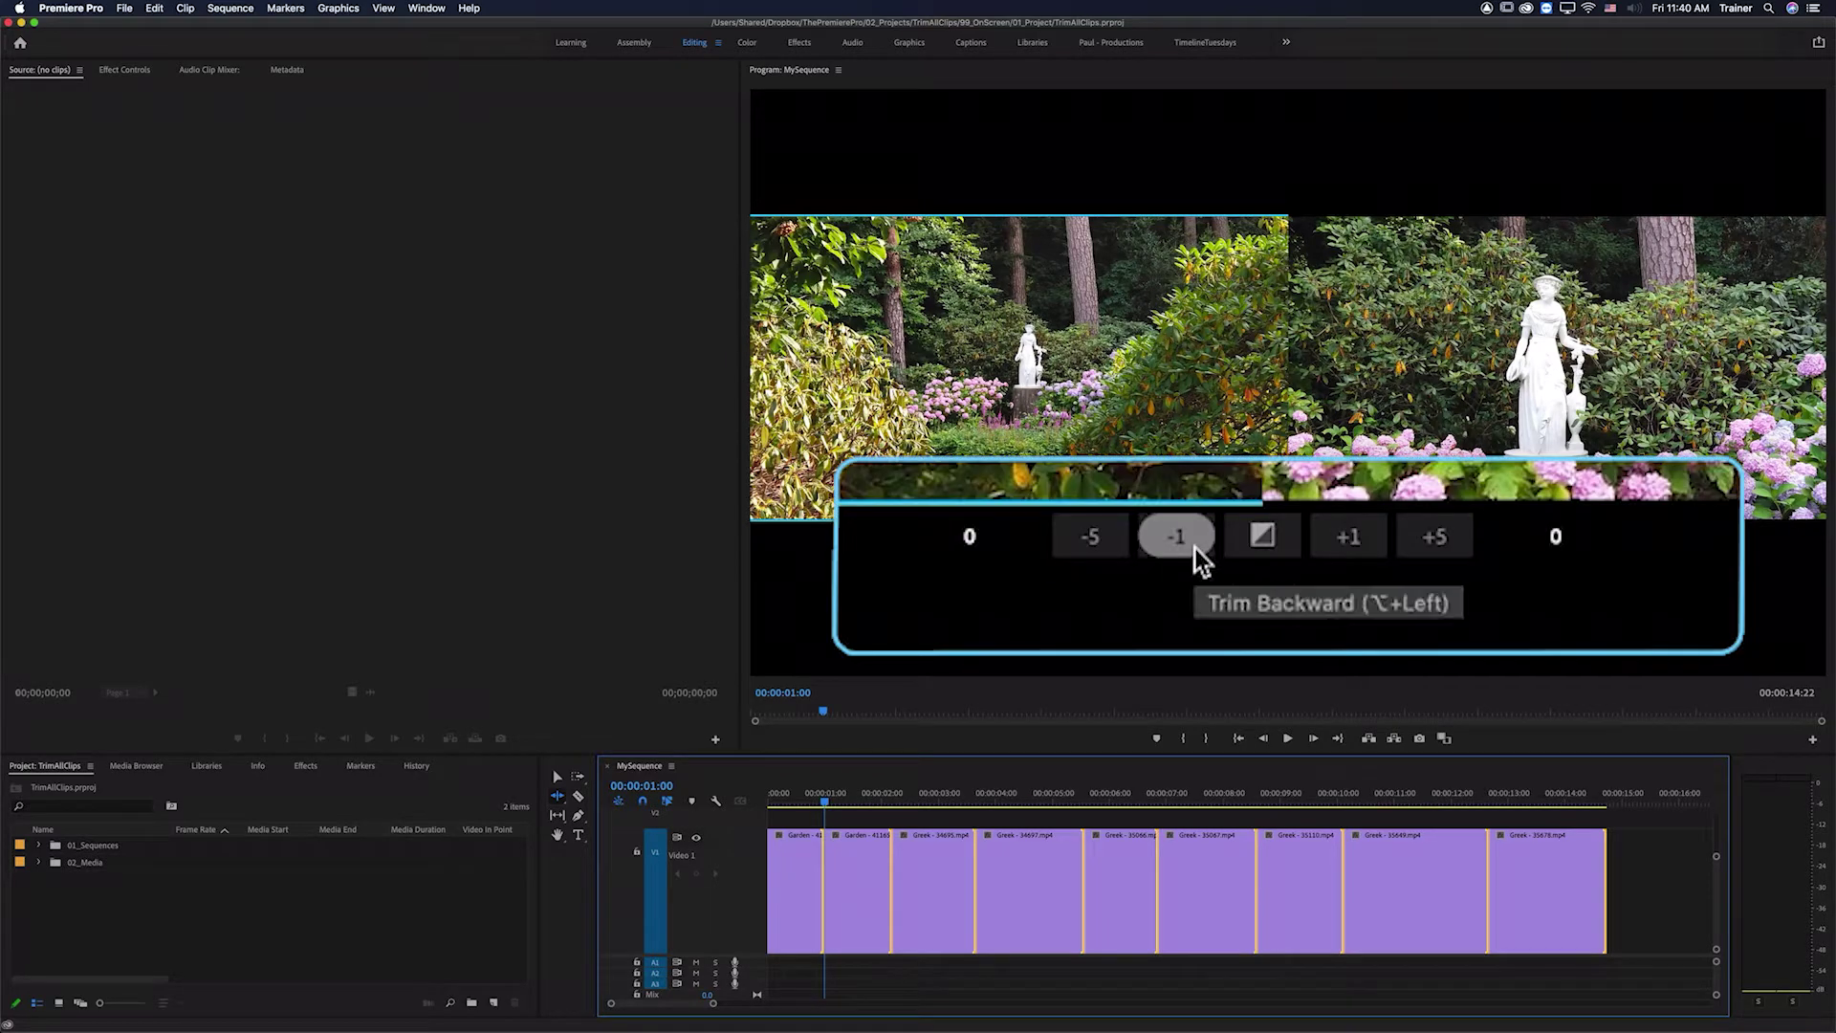
{"action": "left_click", "coordinate": [1178, 536]}
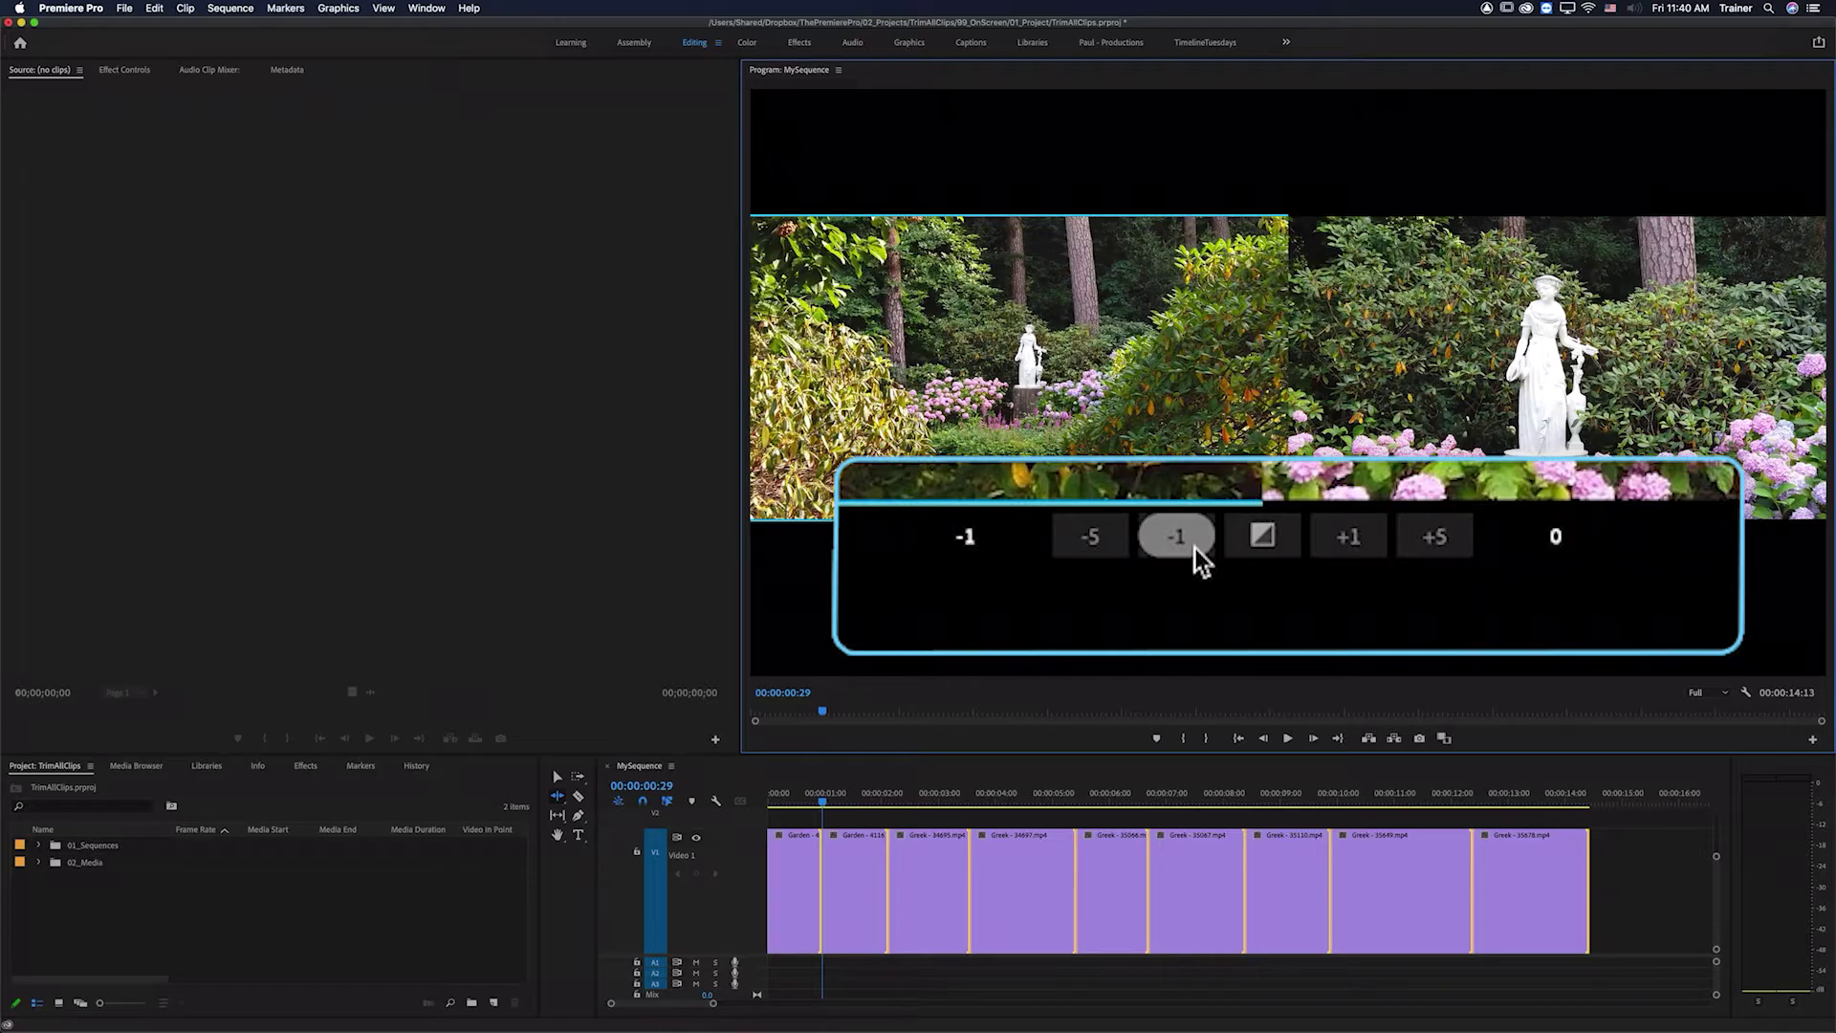
{"action": "left_click", "coordinate": [1341, 537]}
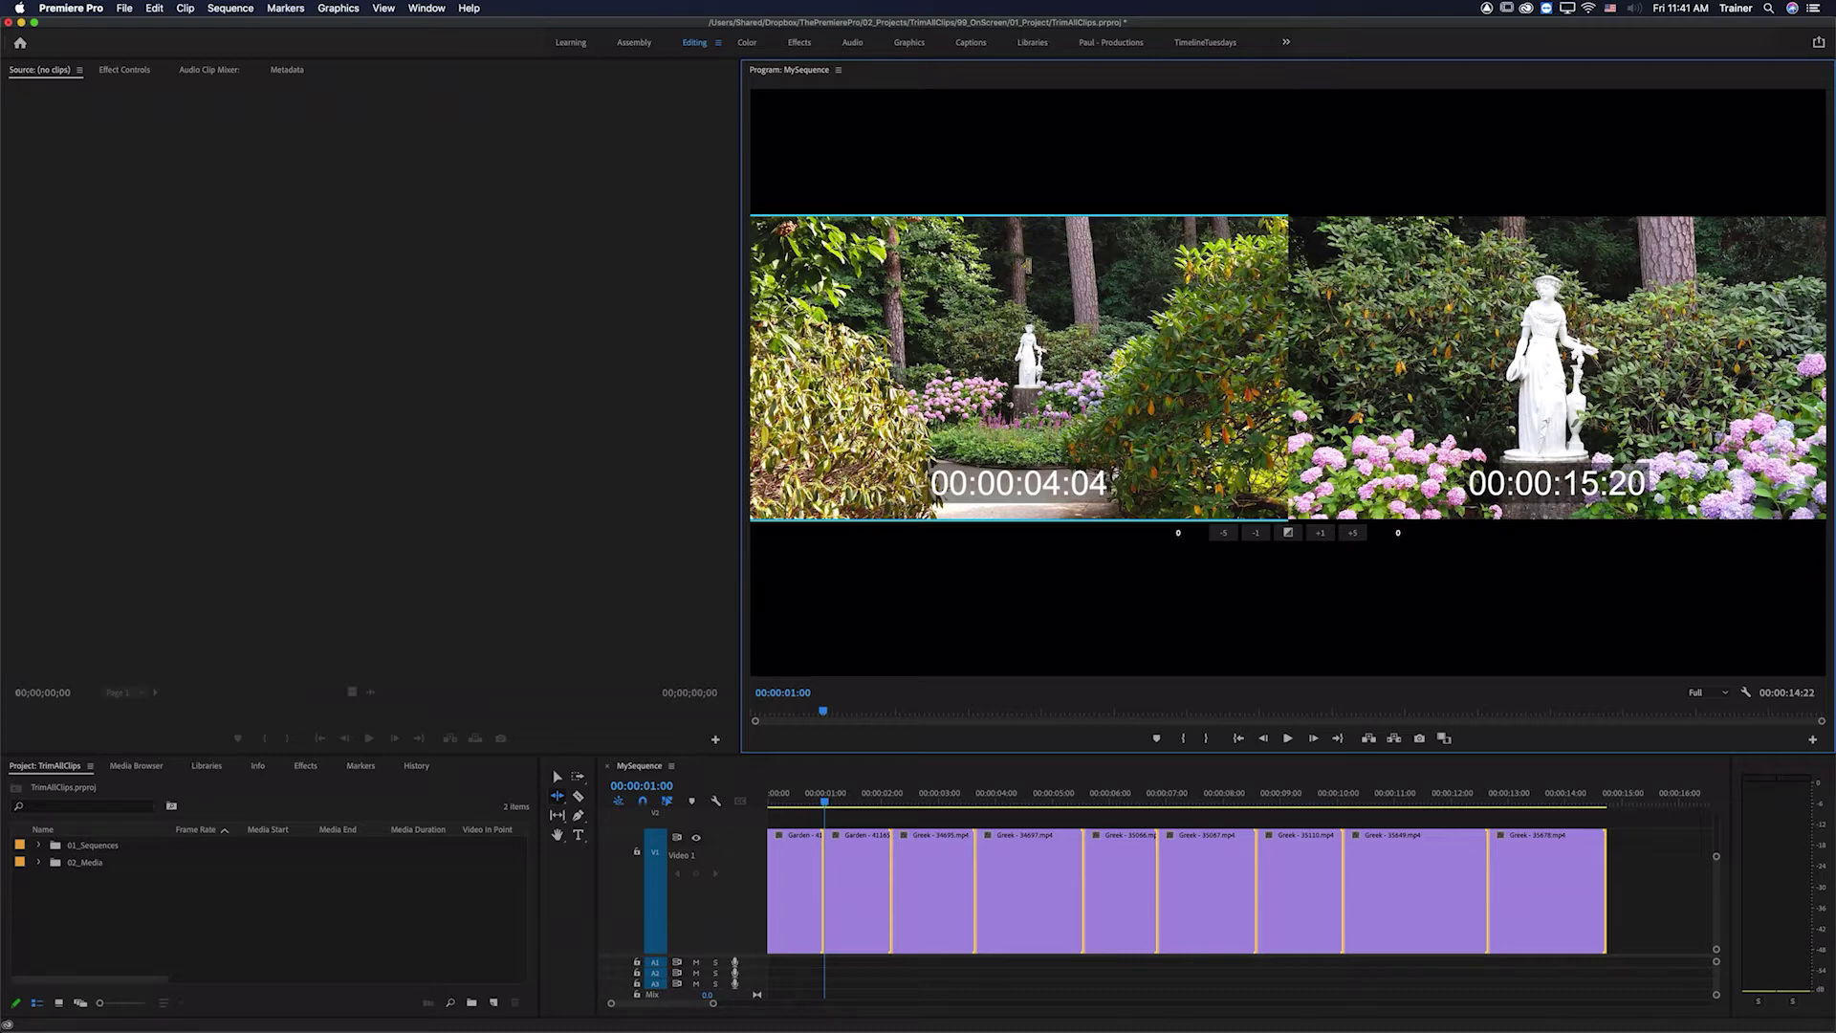
- On the incoming clip side, test +1 and -1 frame, then ripple-trim starts back 5 frames
{"action": "left_click", "coordinate": [1483, 330]}
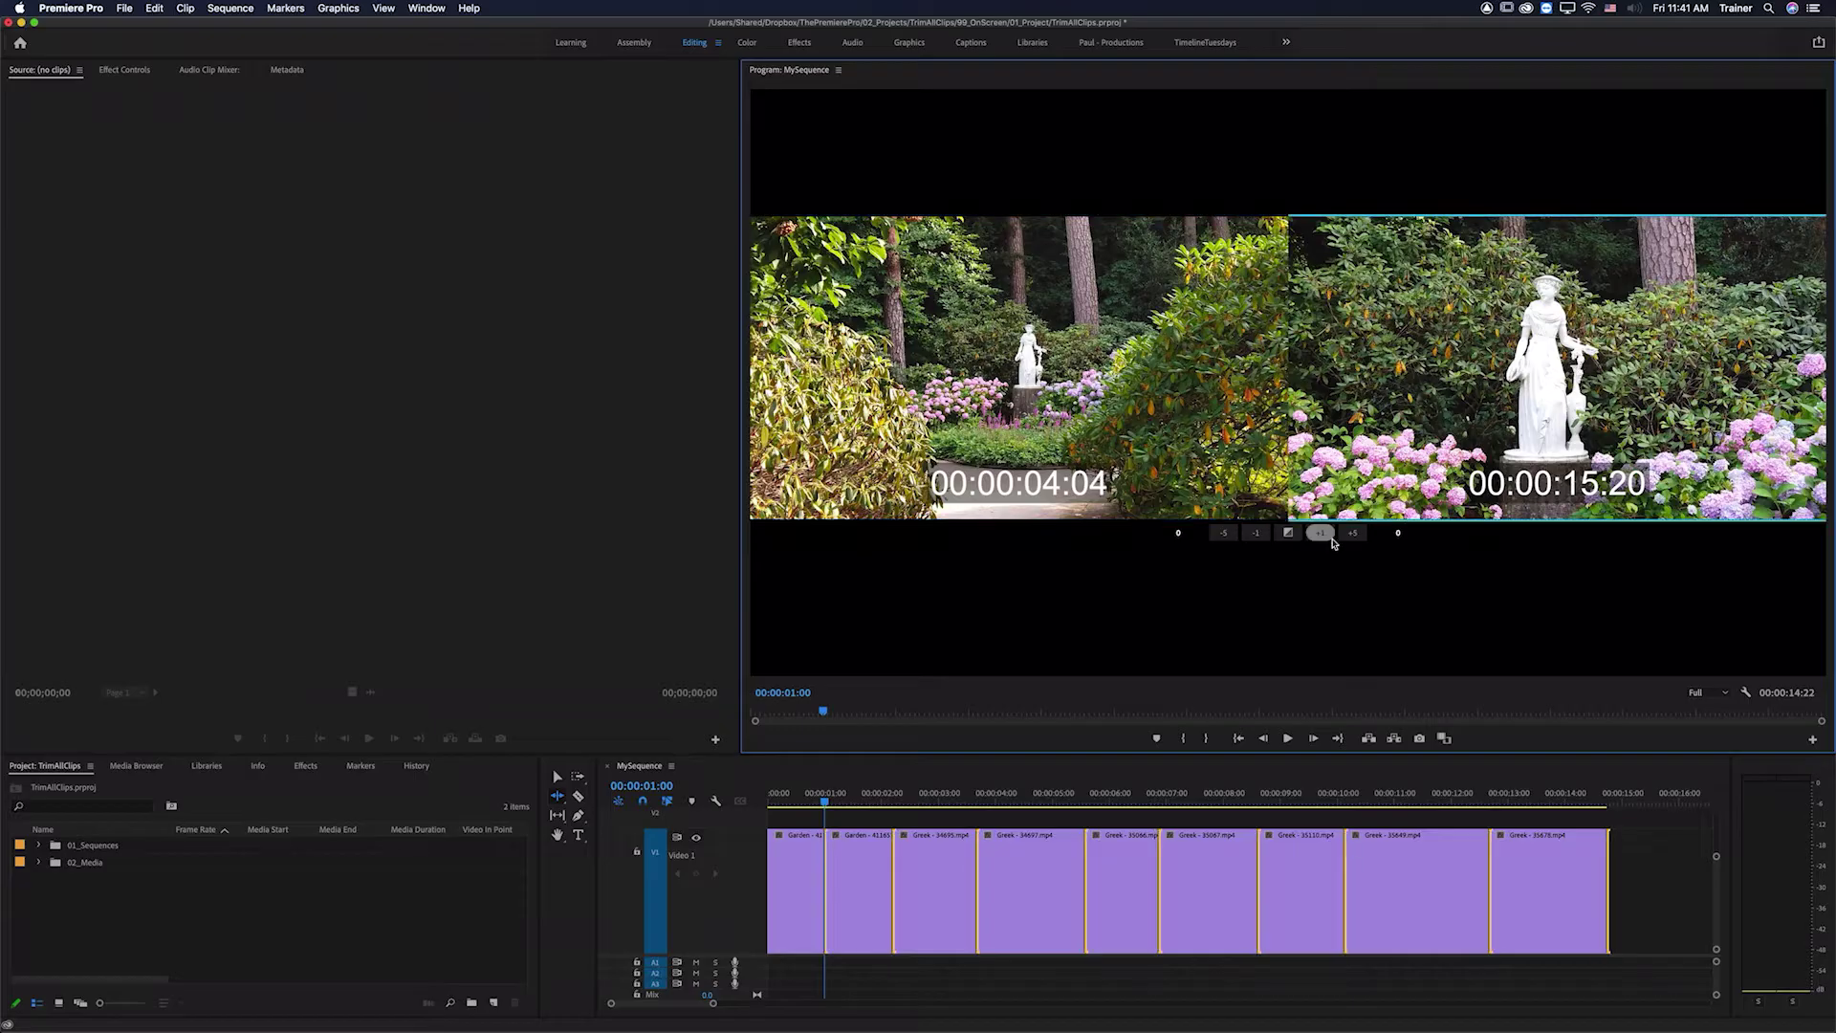
{"action": "left_click", "coordinate": [1321, 532]}
{"action": "left_click", "coordinate": [1320, 532]}
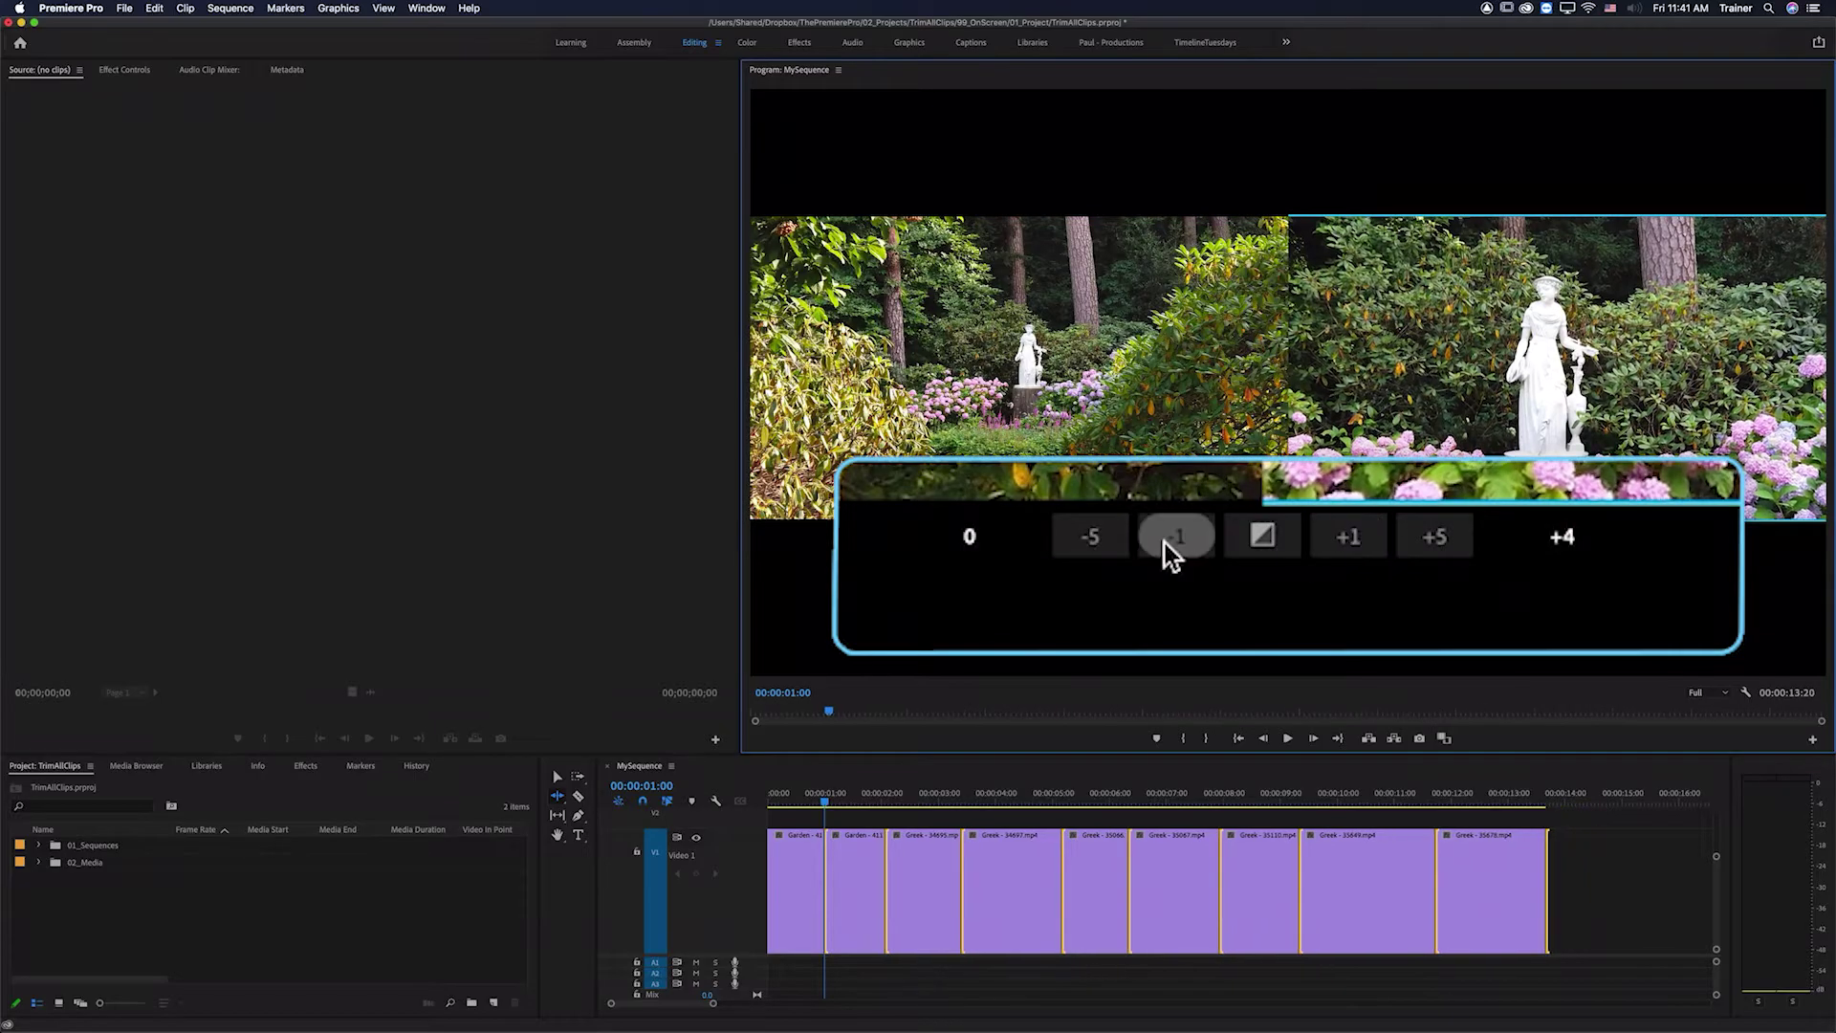
{"action": "left_click", "coordinate": [1164, 543]}
{"action": "left_click", "coordinate": [1165, 544]}
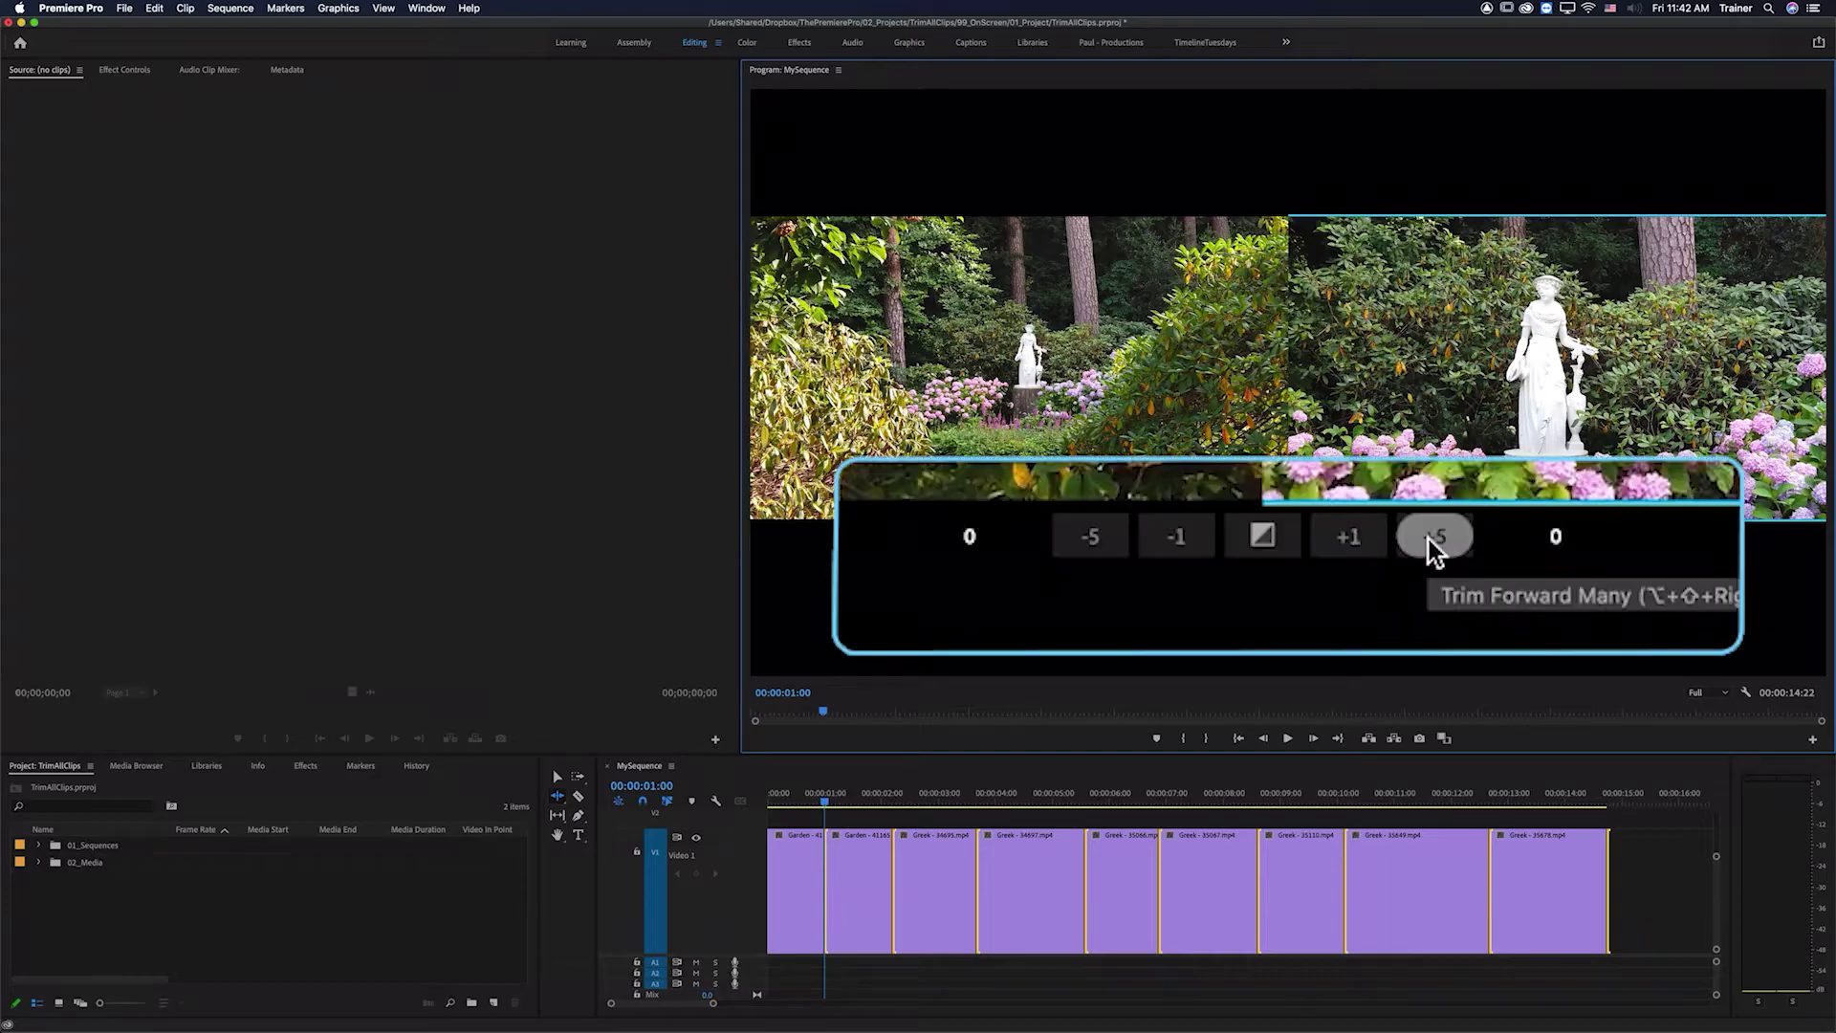
{"action": "left_click", "coordinate": [1091, 538]}
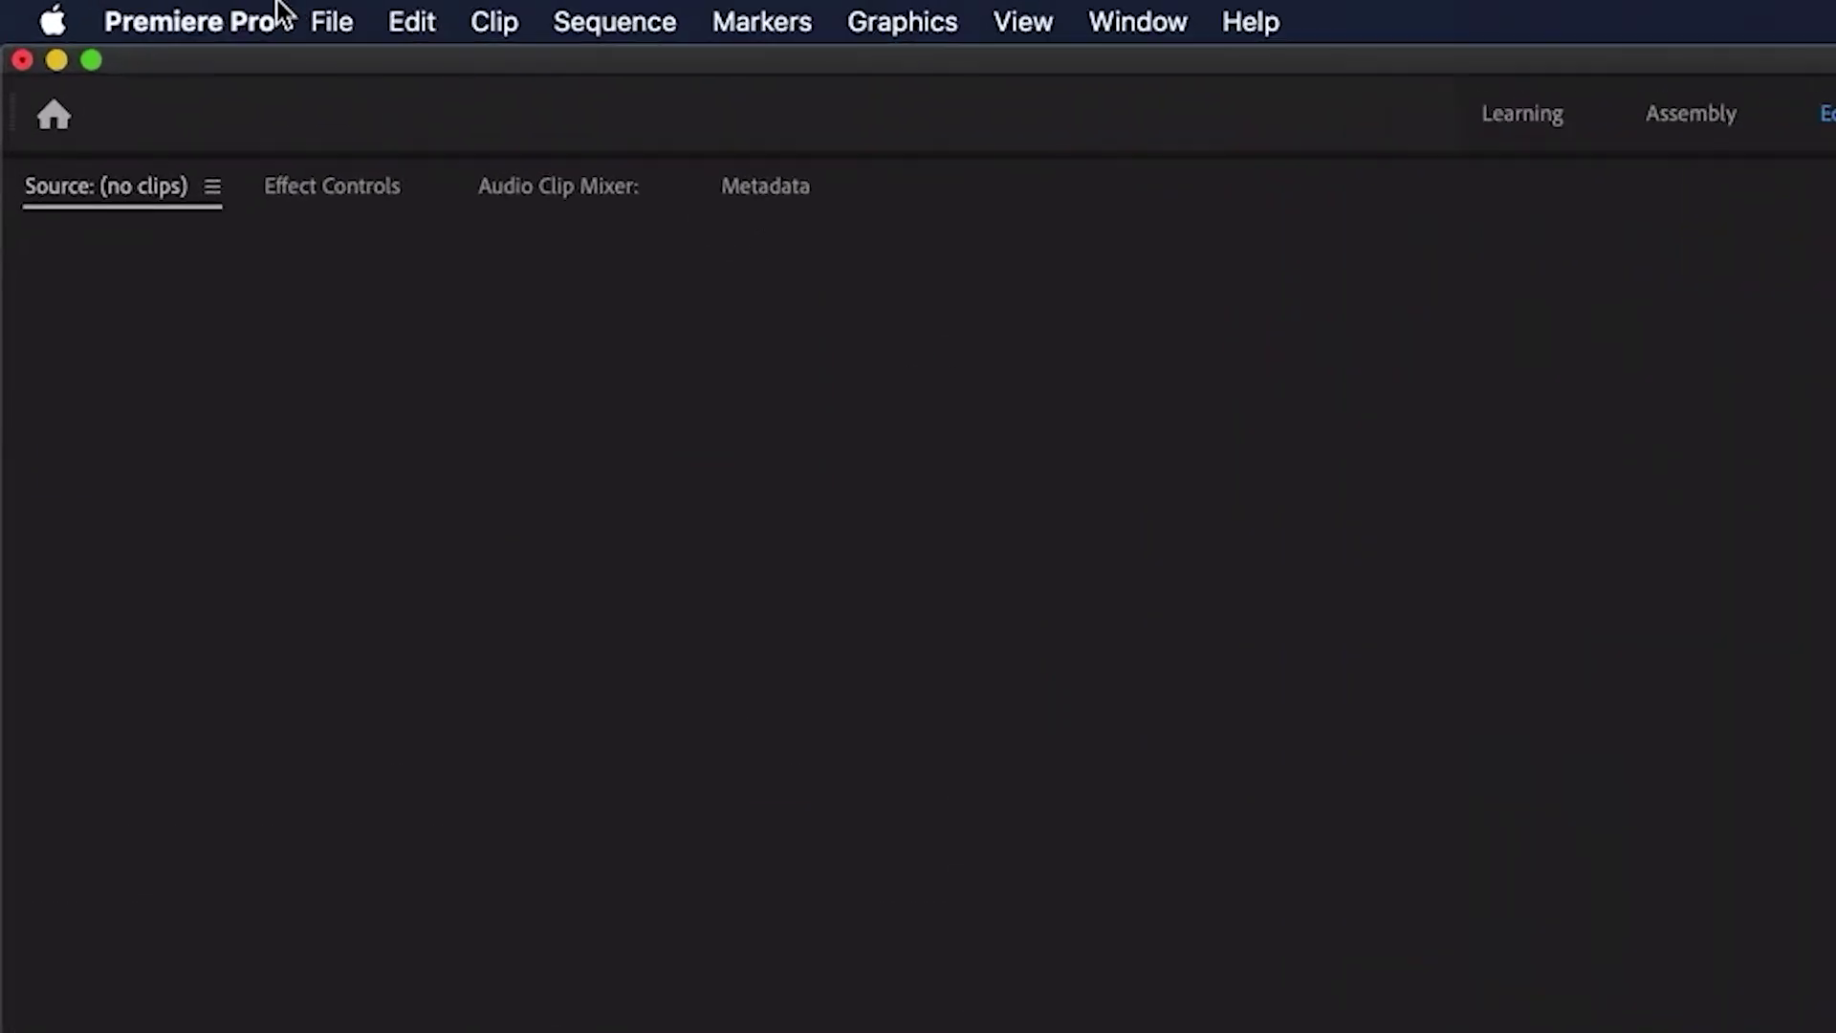
- Change the Large Trim Offset in Trim preferences to 10 frames
{"action": "left_click", "coordinate": [239, 27]}
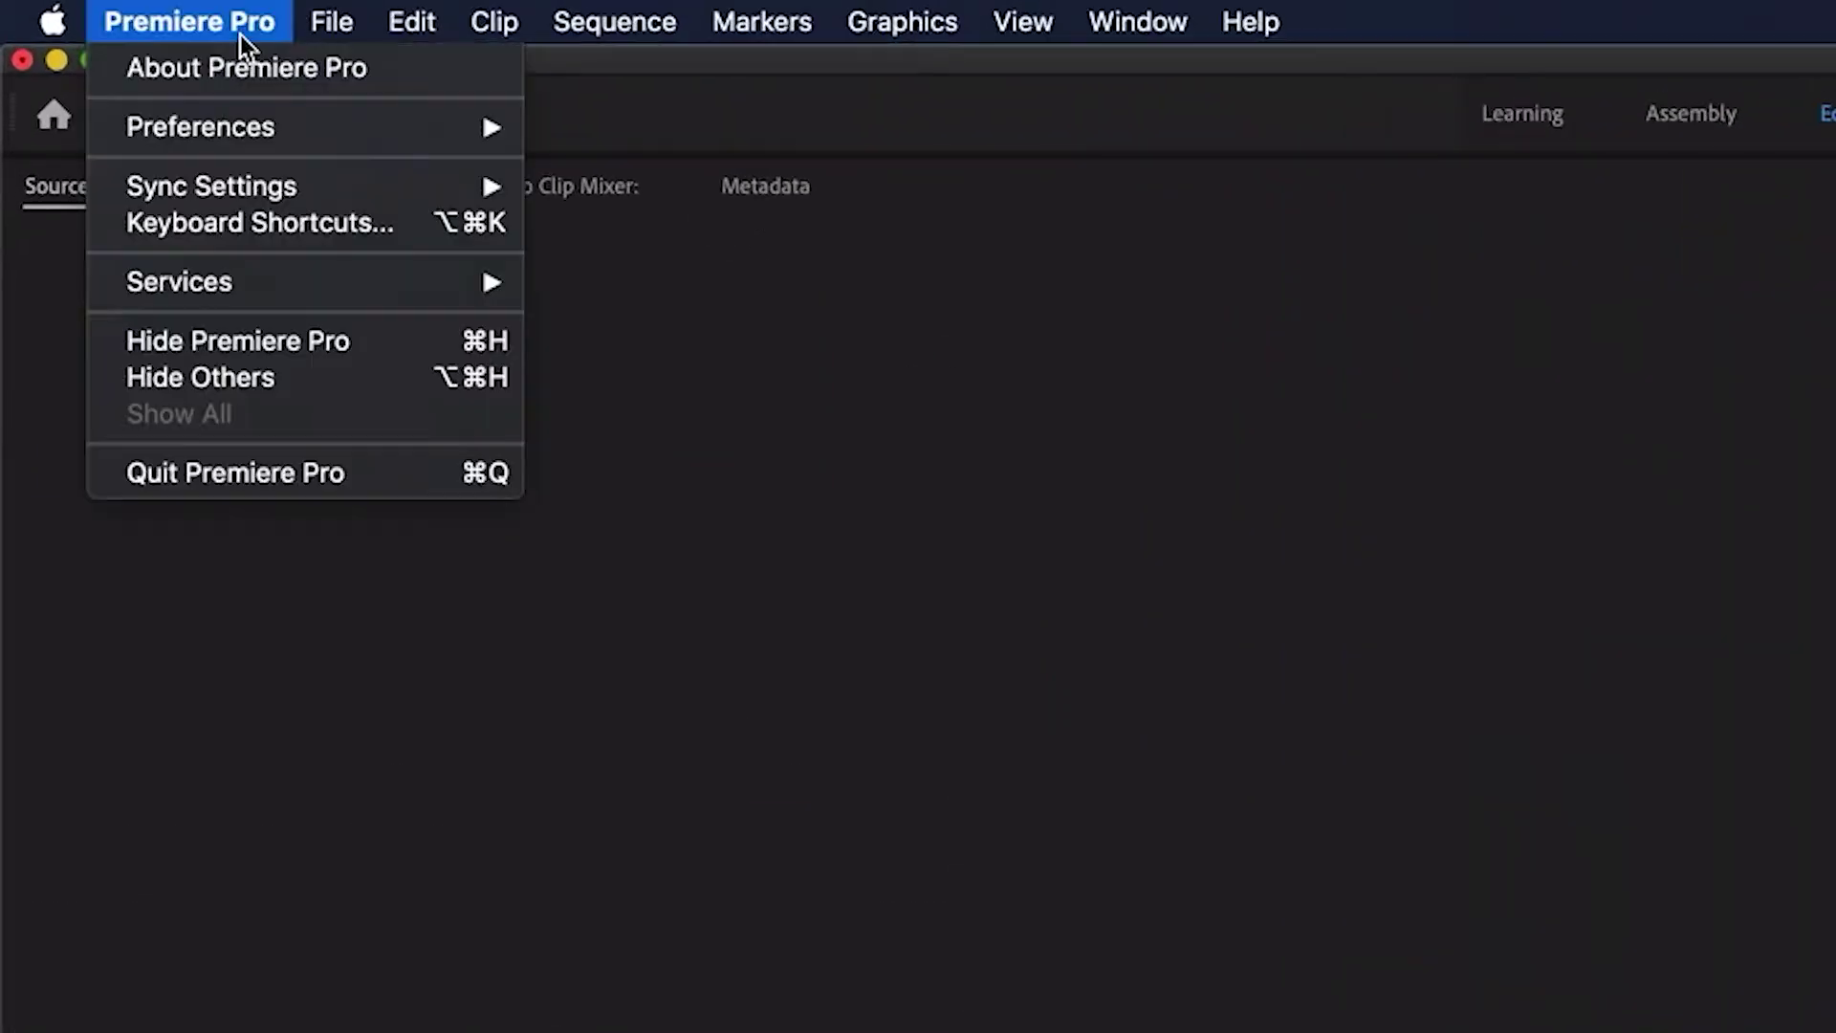
{"action": "mouse_move", "coordinate": [199, 127]}
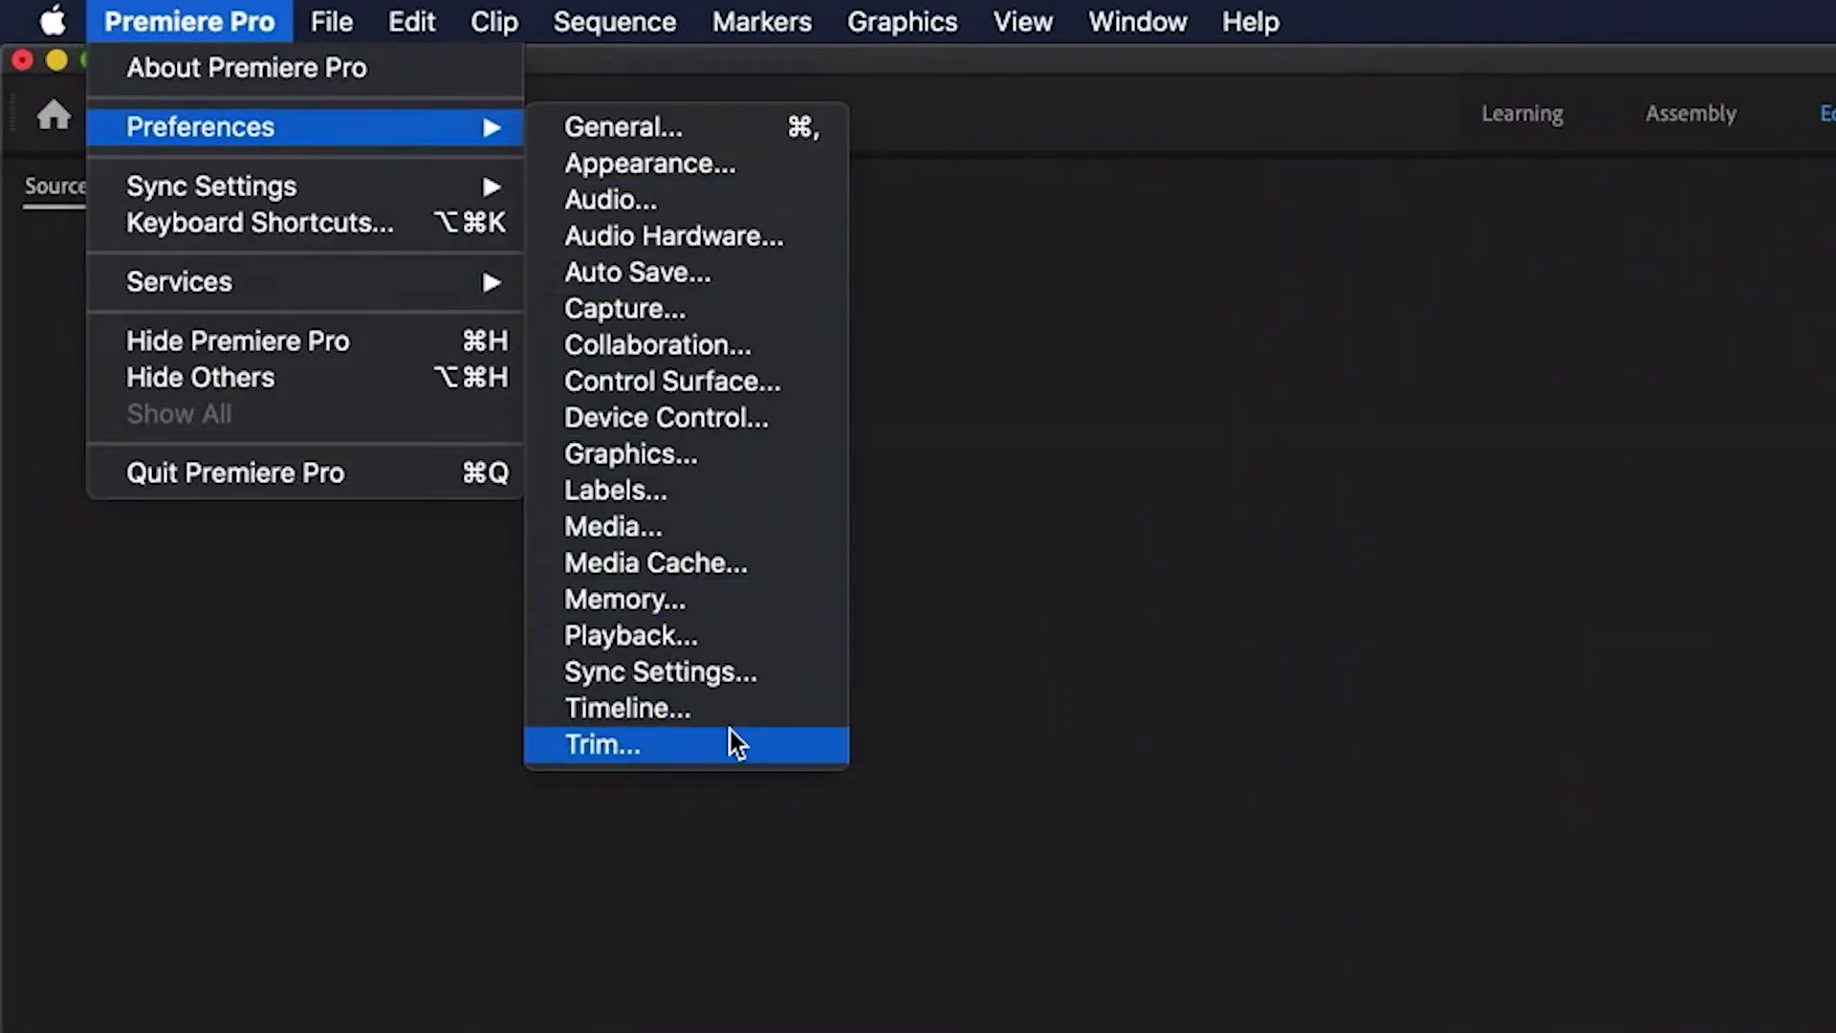
{"action": "left_click", "coordinate": [735, 742]}
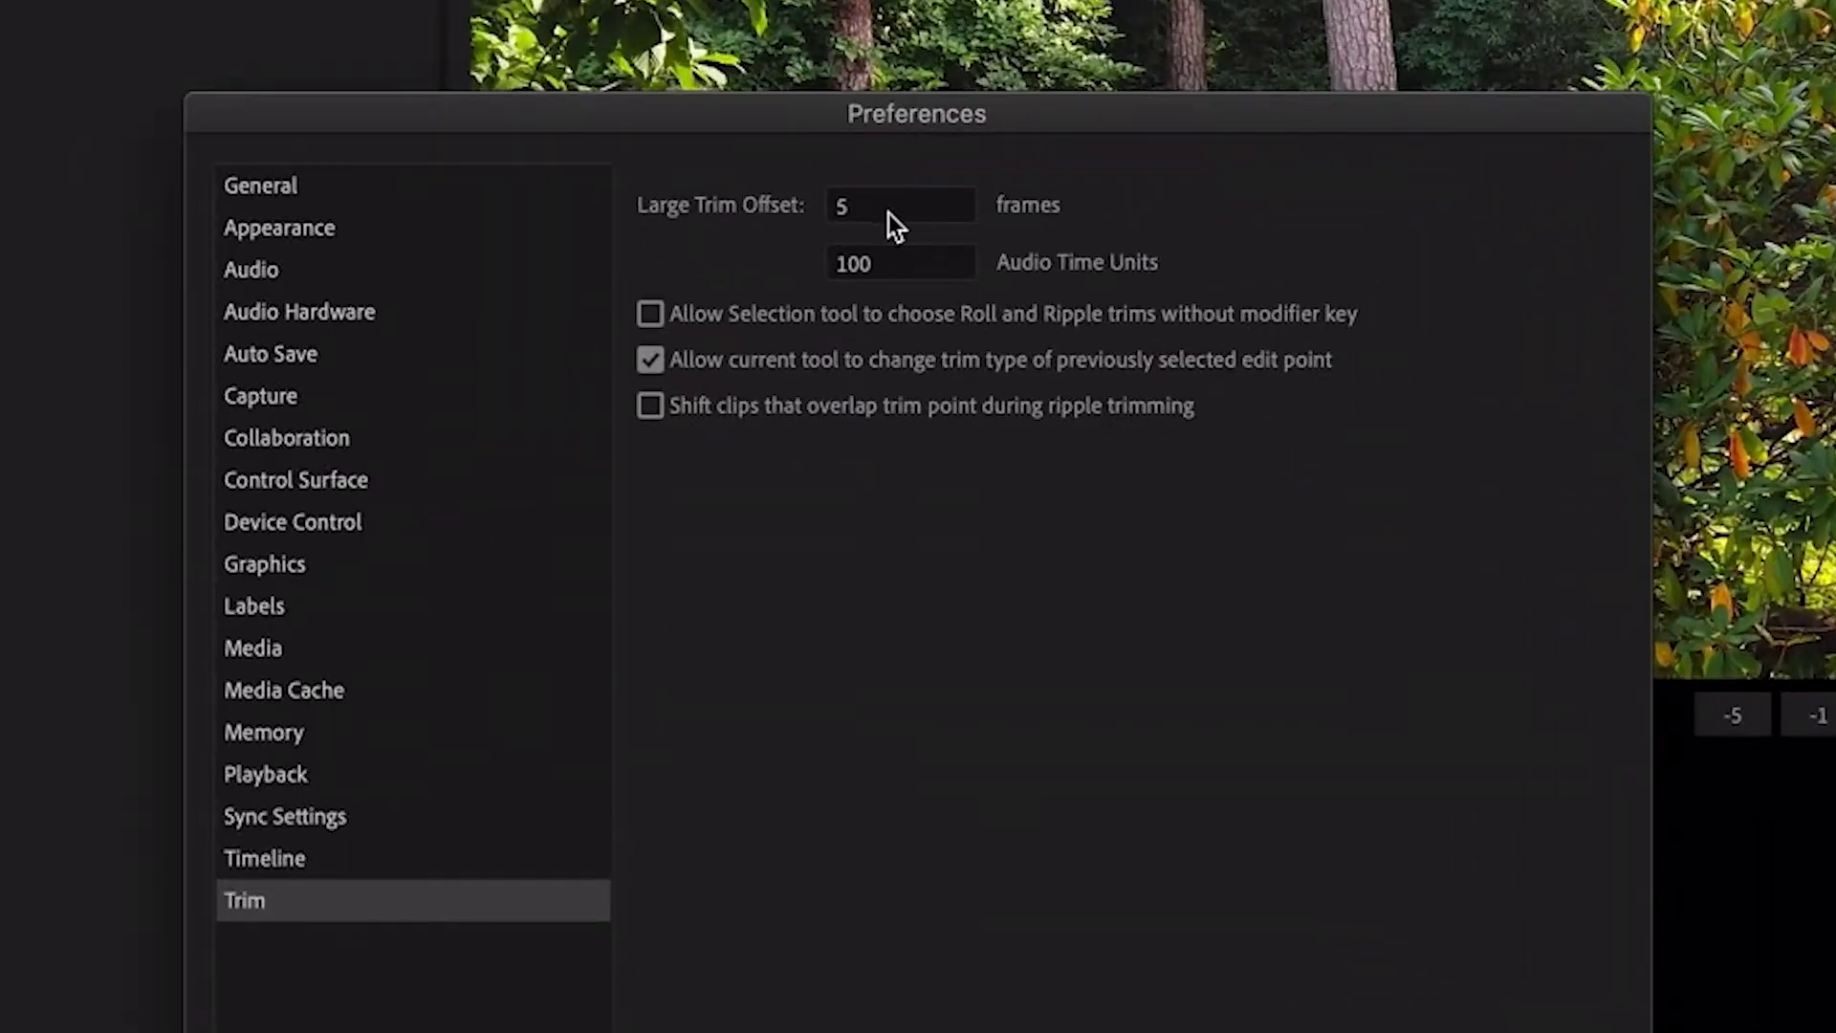
{"action": "double_click", "coordinate": [887, 213]}
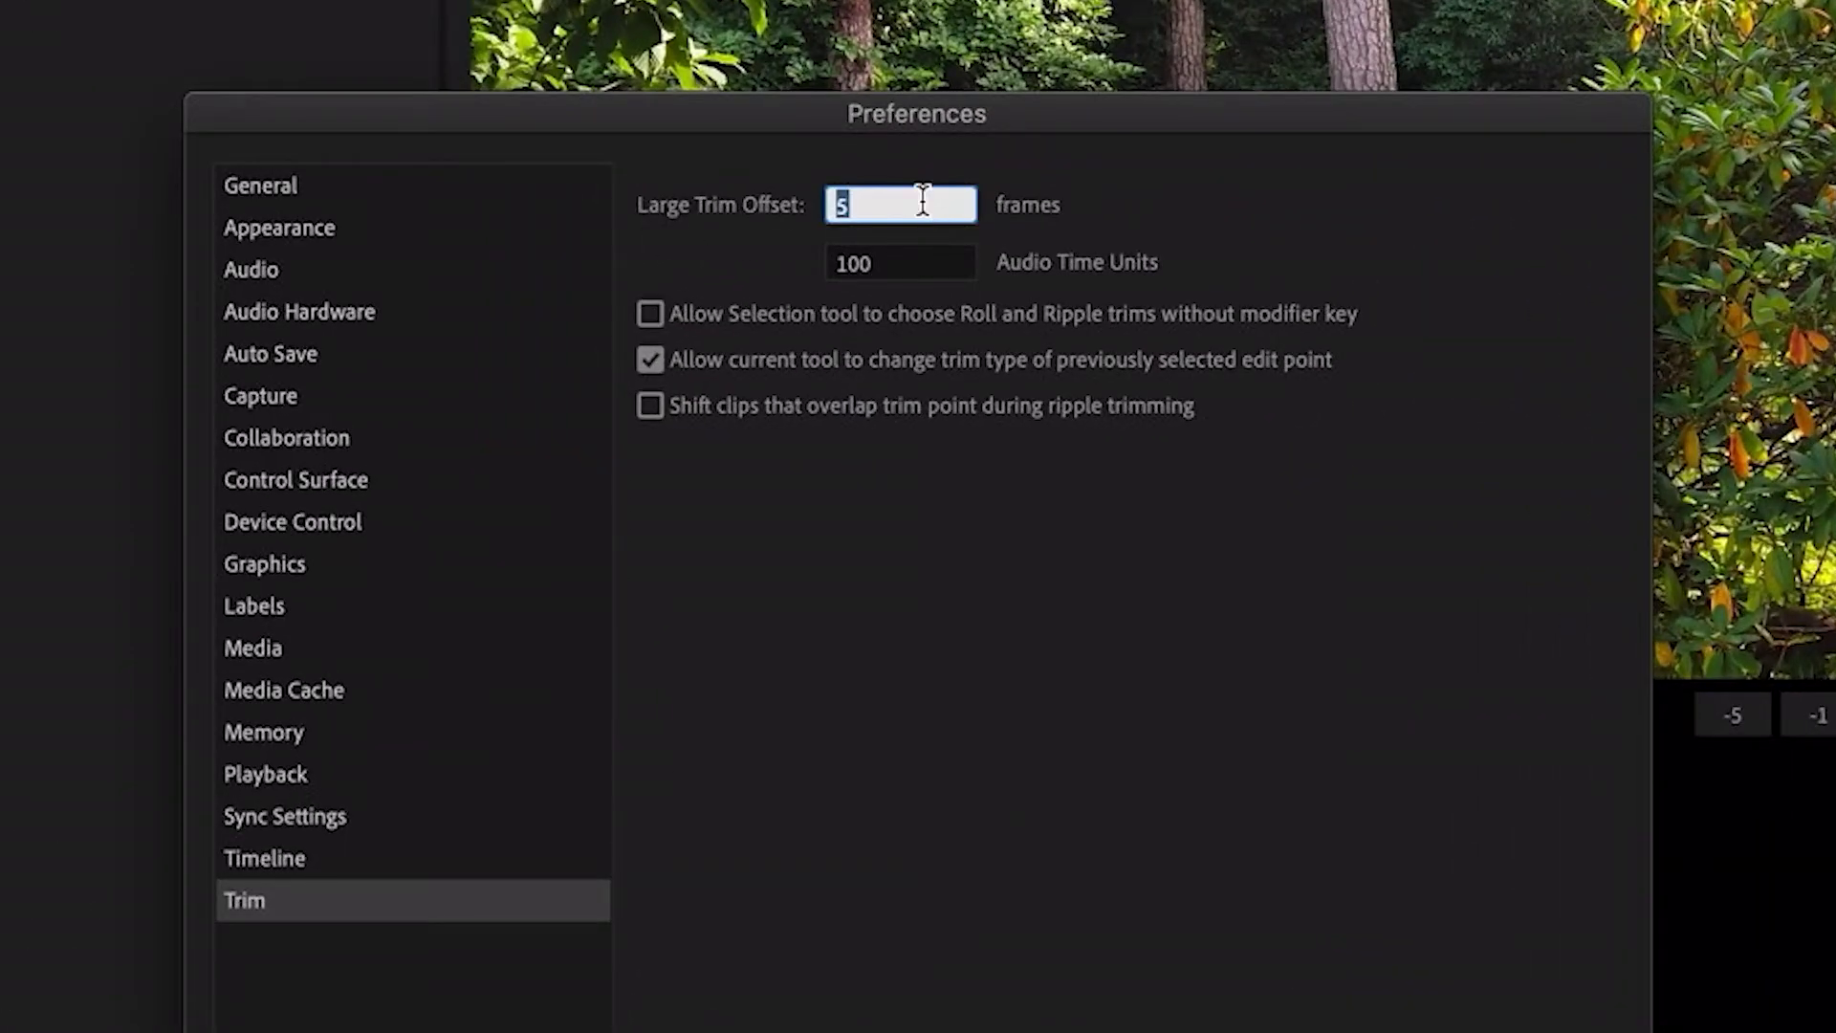
{"action": "type", "text": "10"}
{"action": "key", "text": "Return"}
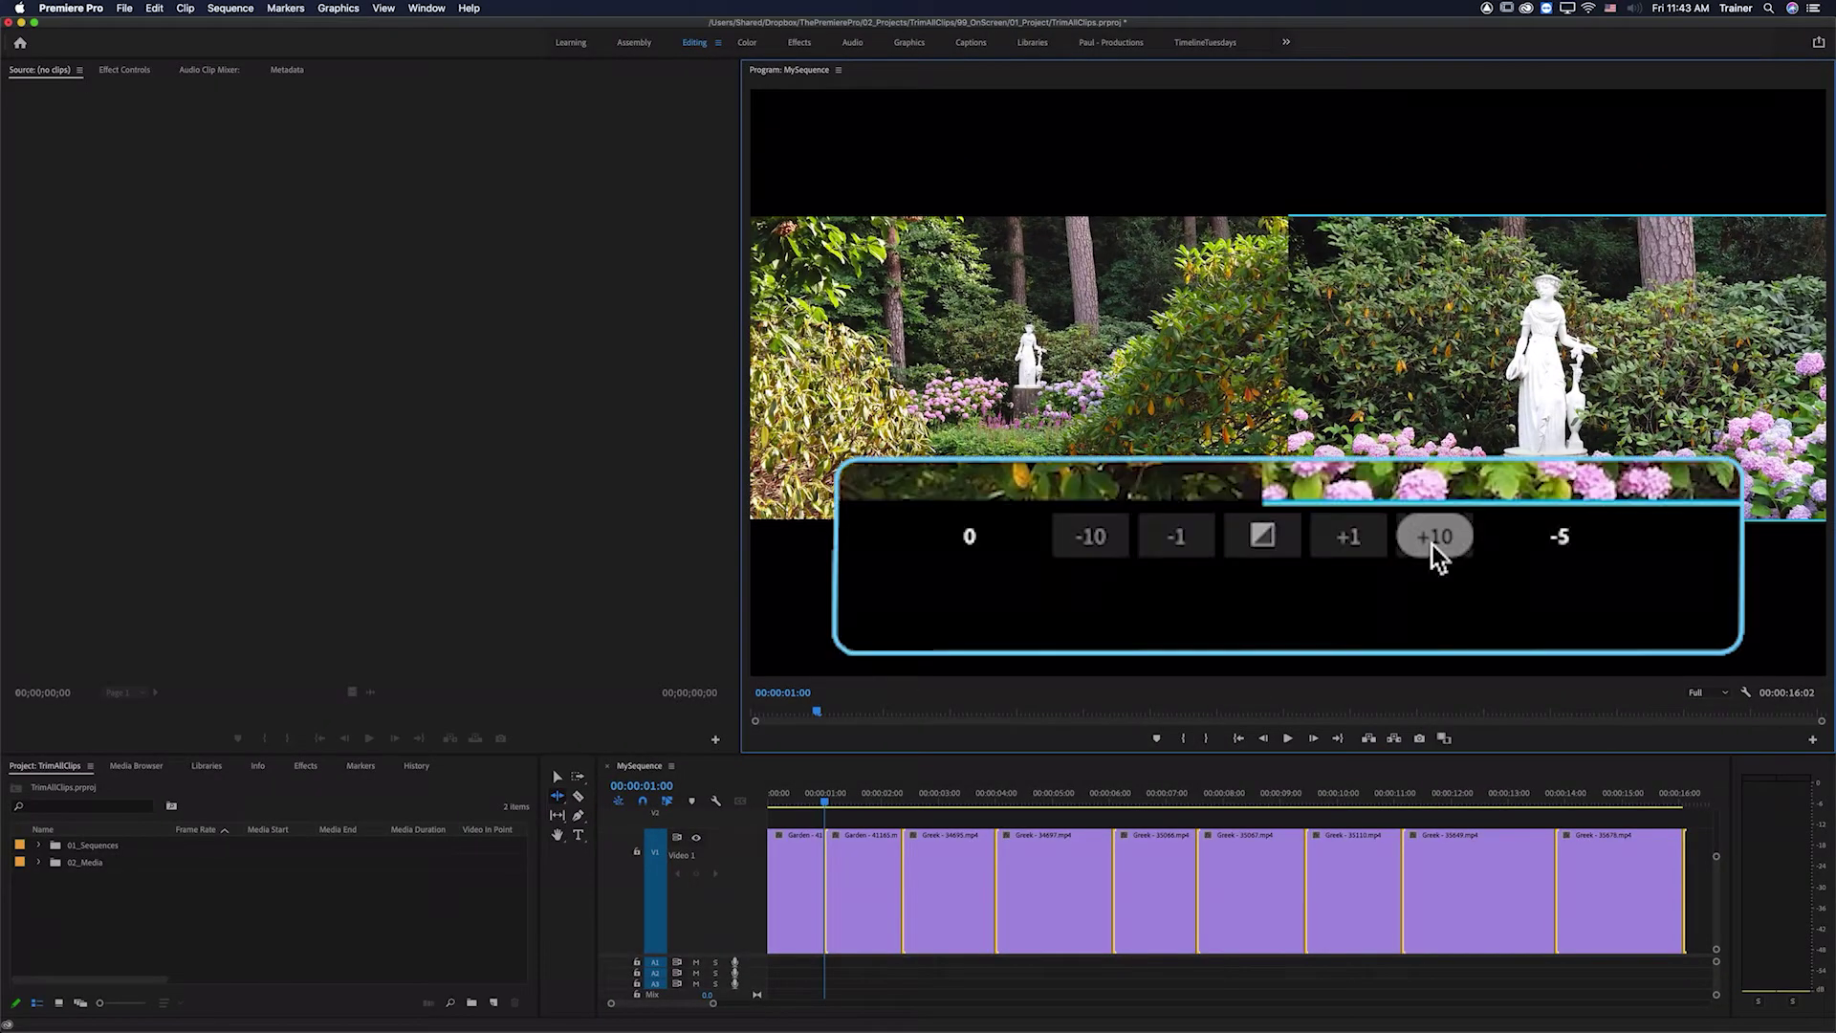
- Apply a +10 frame ripple trim for a 00:00:13:12 sequence, then deselect the edits
{"action": "left_click", "coordinate": [1354, 534]}
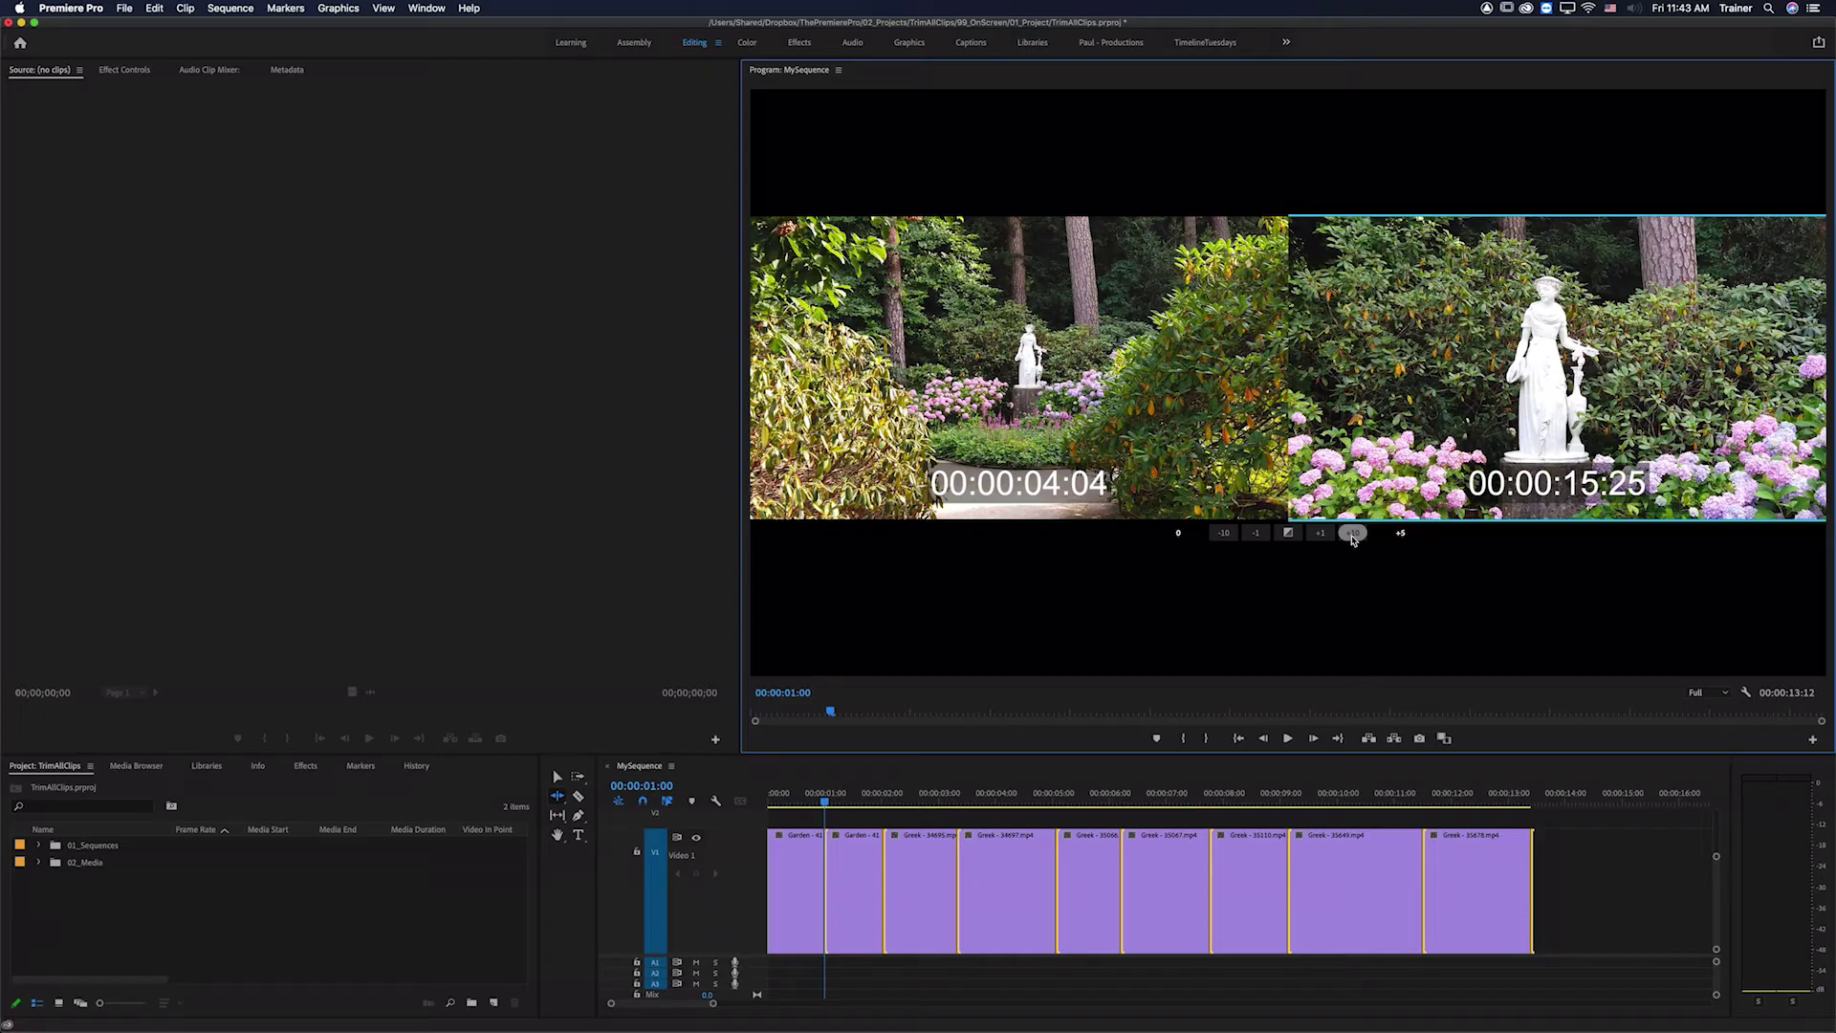
{"action": "left_click", "coordinate": [1132, 815]}
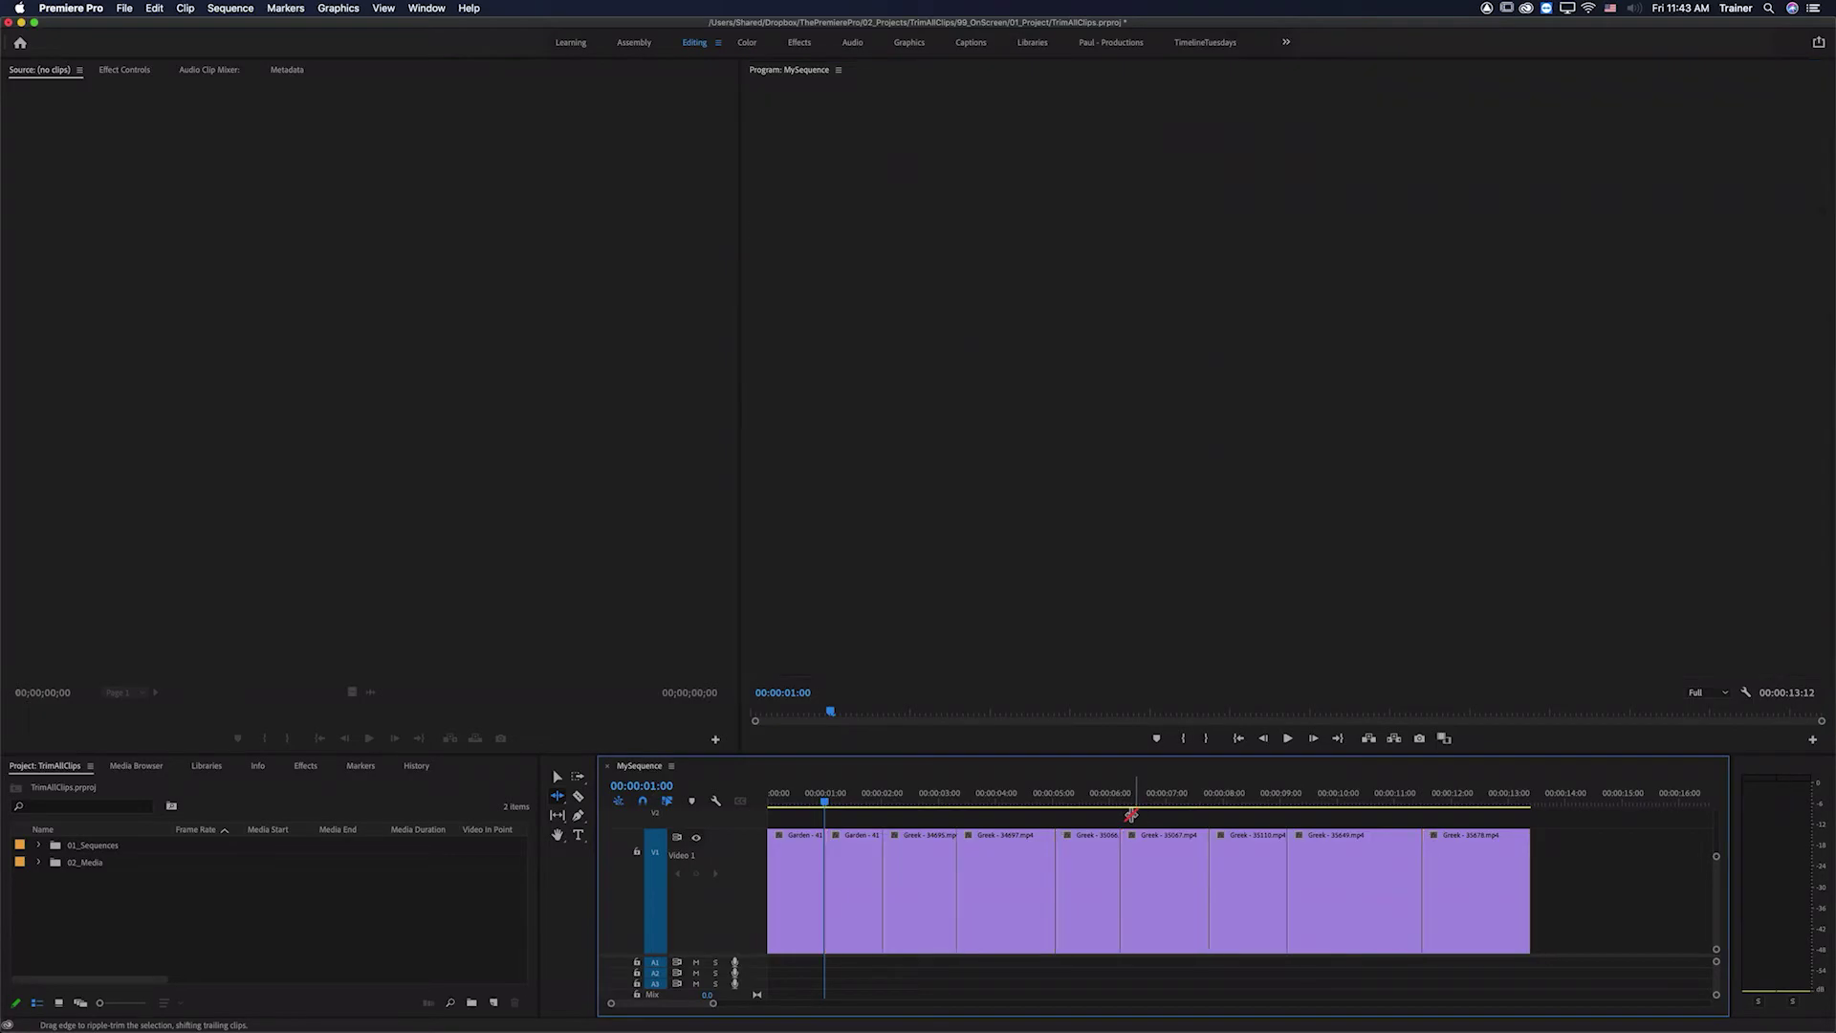